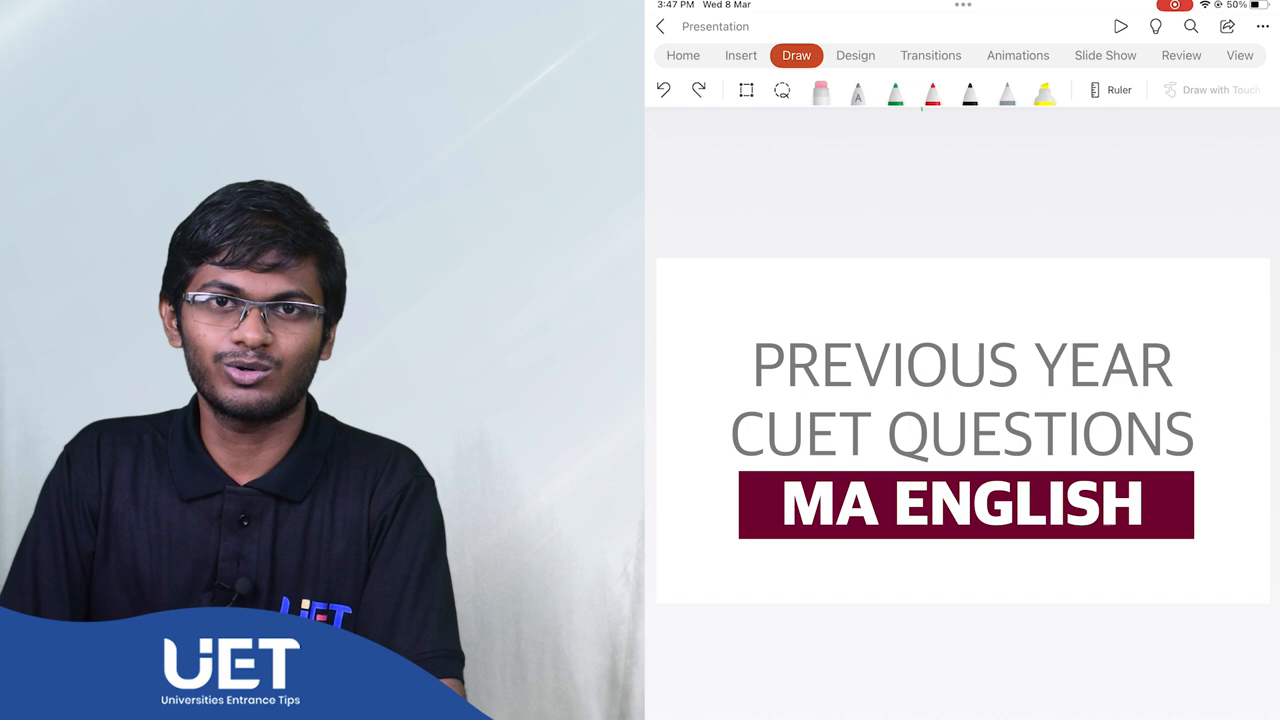
Step: Select the red pen on the Draw tab for inking the slides
left_click(932, 92)
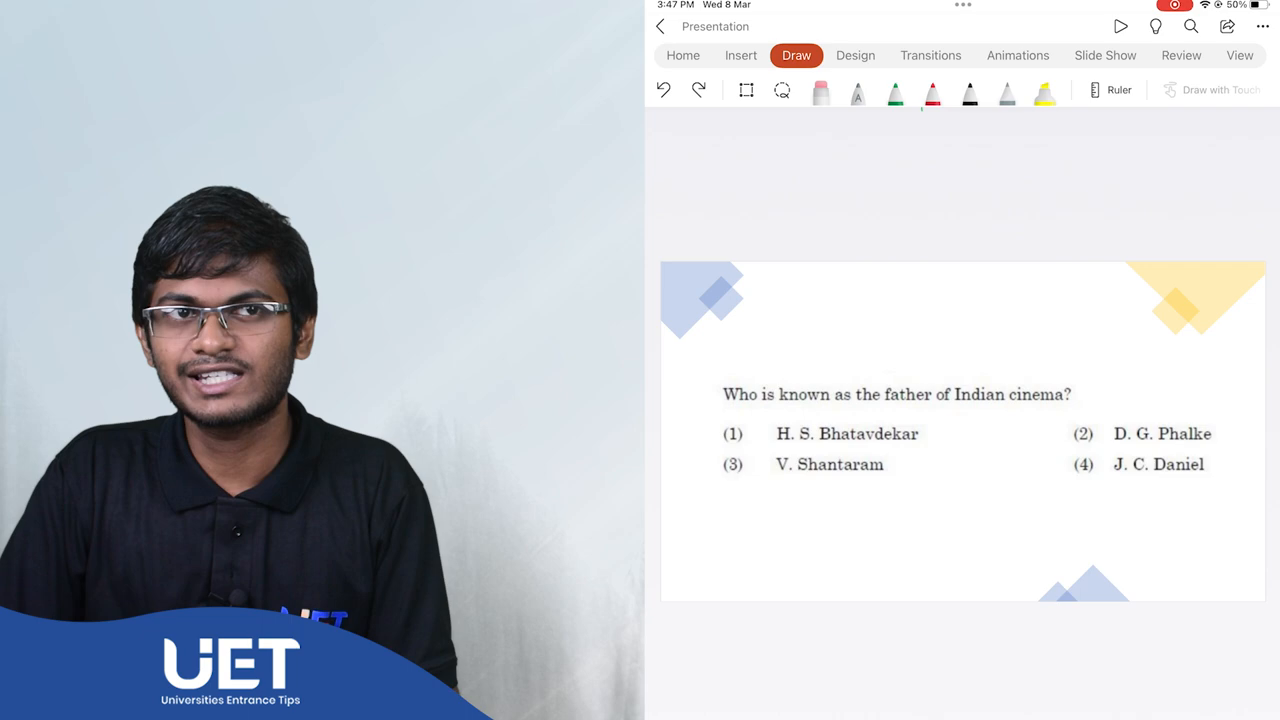
Step: Circle option (2) D. G. Phalke in red as the father of Indian cinema
left_click_drag(1228, 415, 1232, 425)
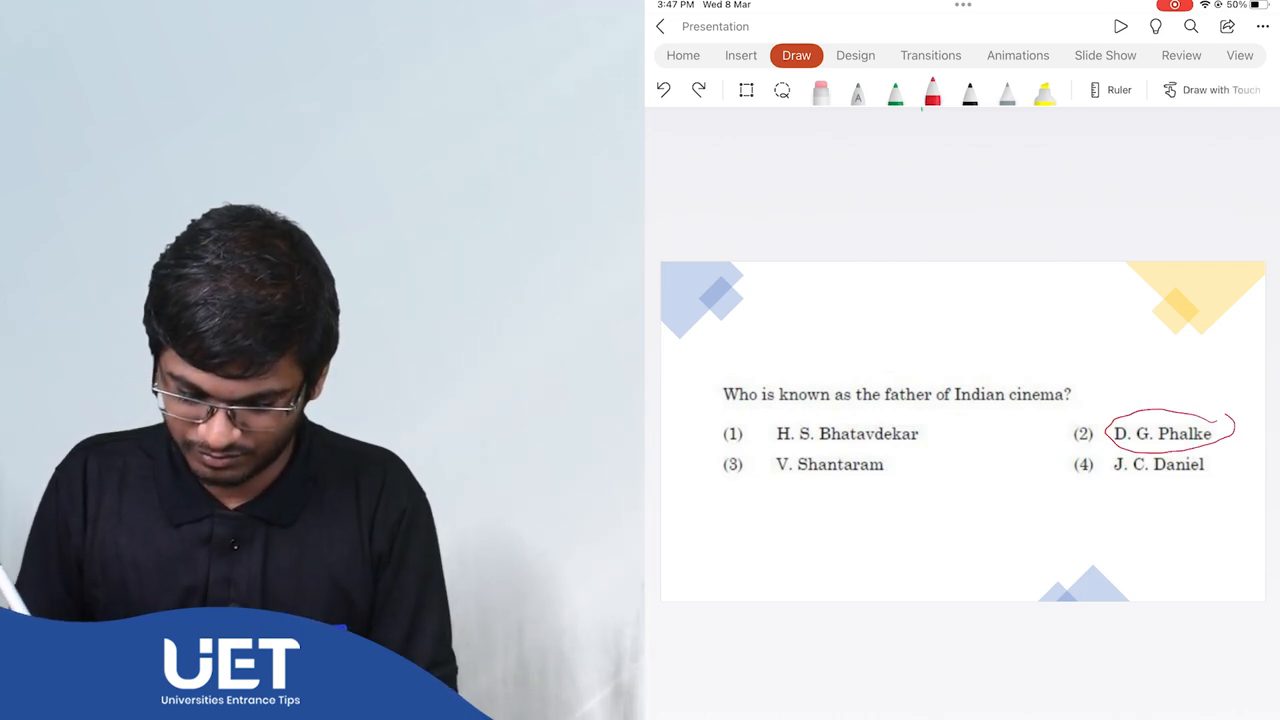
Step: On the letters-novel slide, circle option (4) Epistolary in red
key("Page_Down")
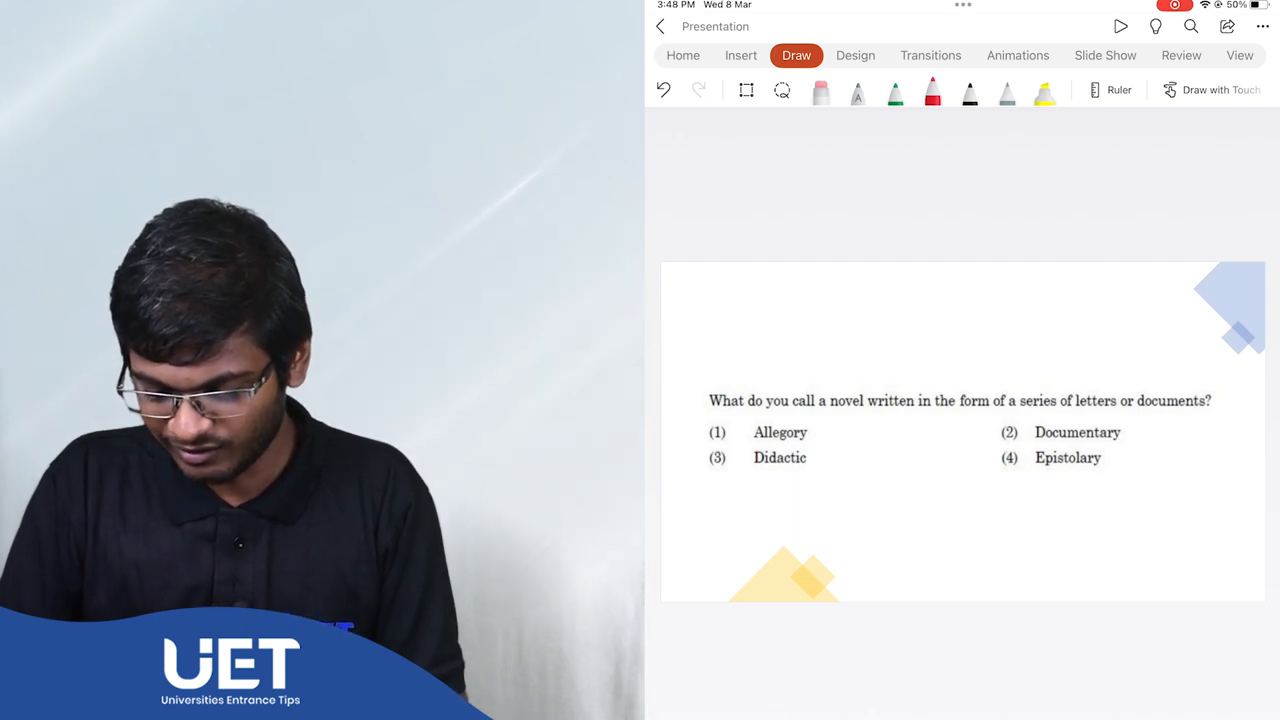
mouse_move(1102, 458)
left_mouse_down()
mouse_move(1130, 462)
mouse_move(1040, 455)
mouse_move(1120, 450)
left_mouse_up()
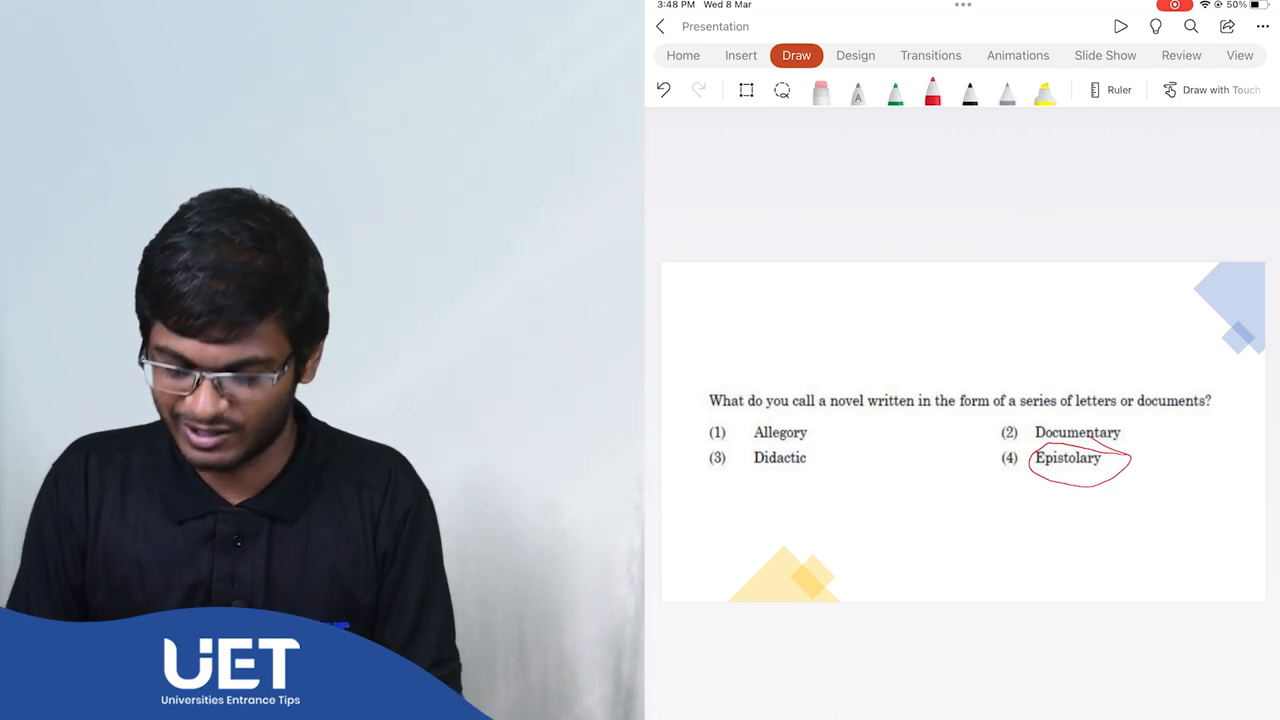
Step: Link Psychoanalysis–Lacan, Postcolonialism–Achebe, Marxism–Jameson, Feminism–Bell hooks with red lines, then advance
key("Down")
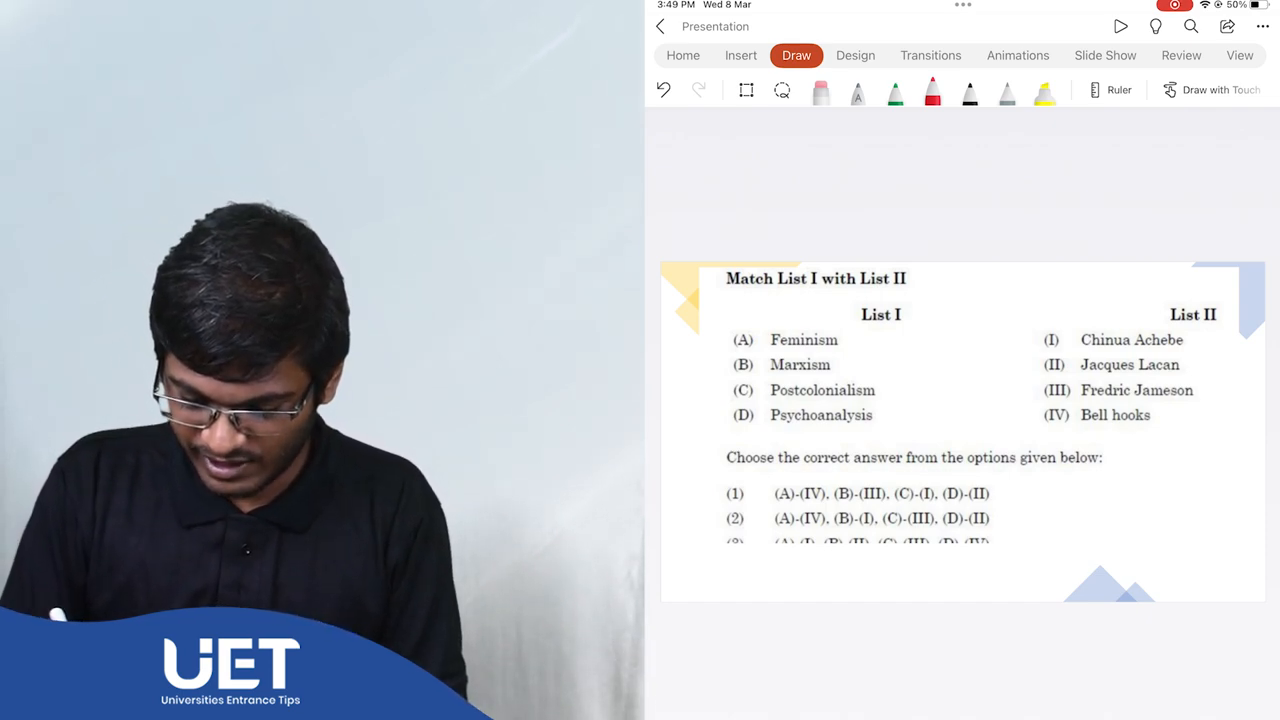
left_click_drag(885, 415, 1045, 368)
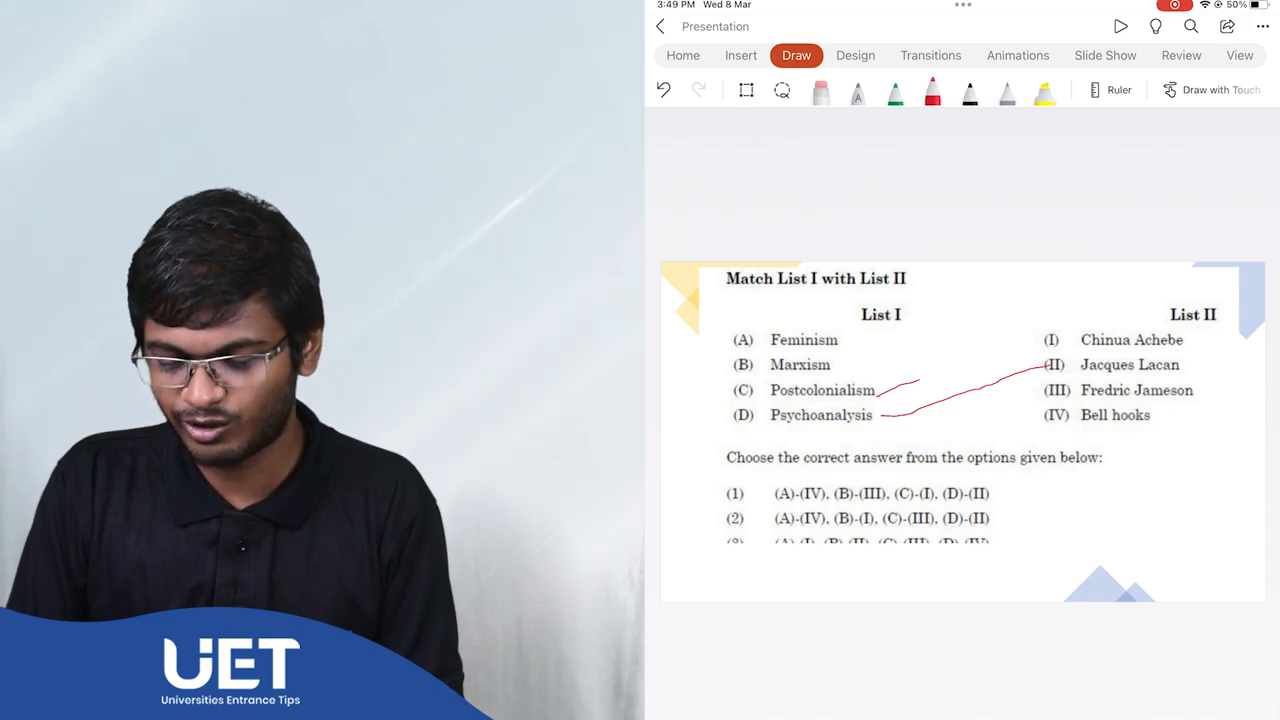
left_click_drag(920, 378, 1030, 340)
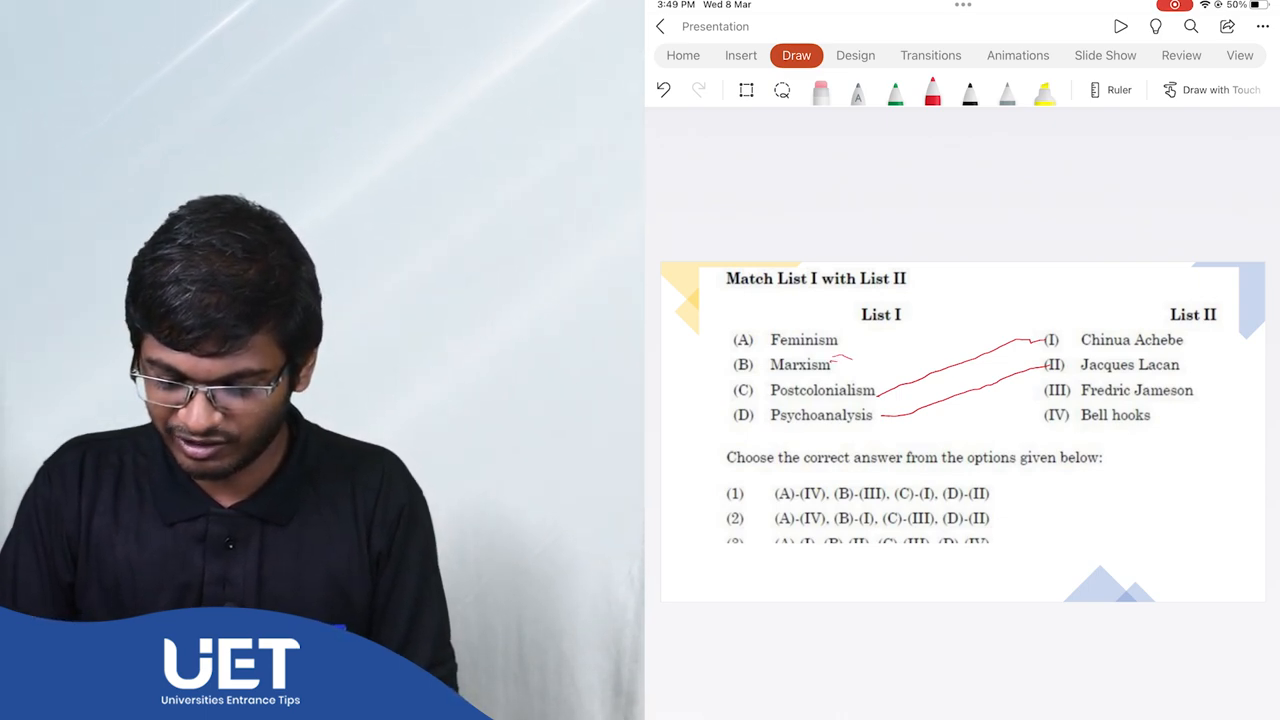
left_click_drag(833, 362, 1043, 391)
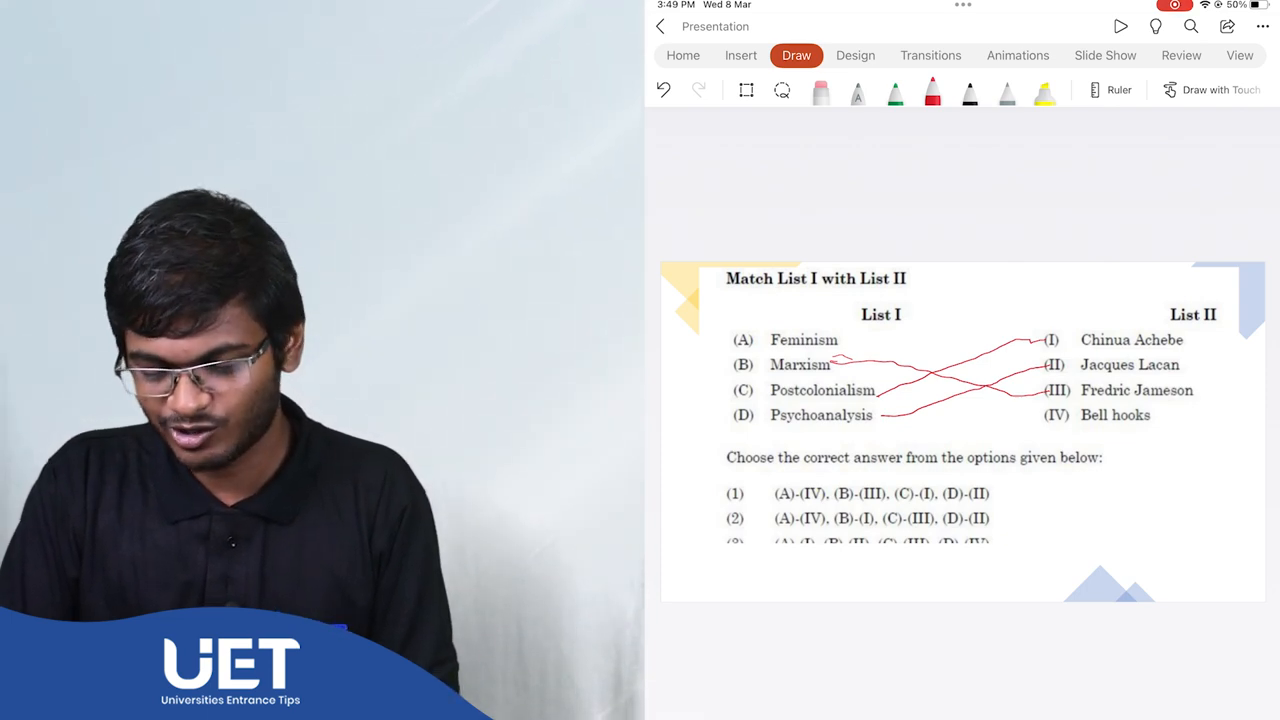
left_click_drag(845, 340, 1043, 415)
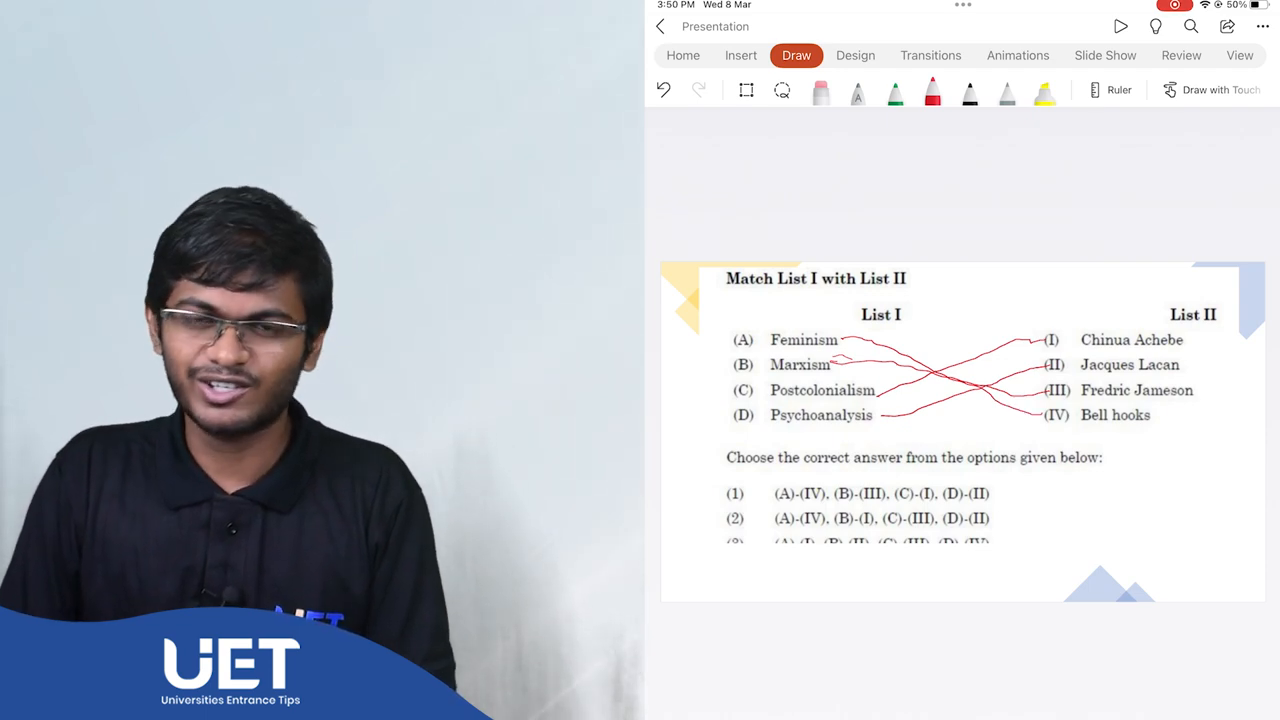
key("Page_Down")
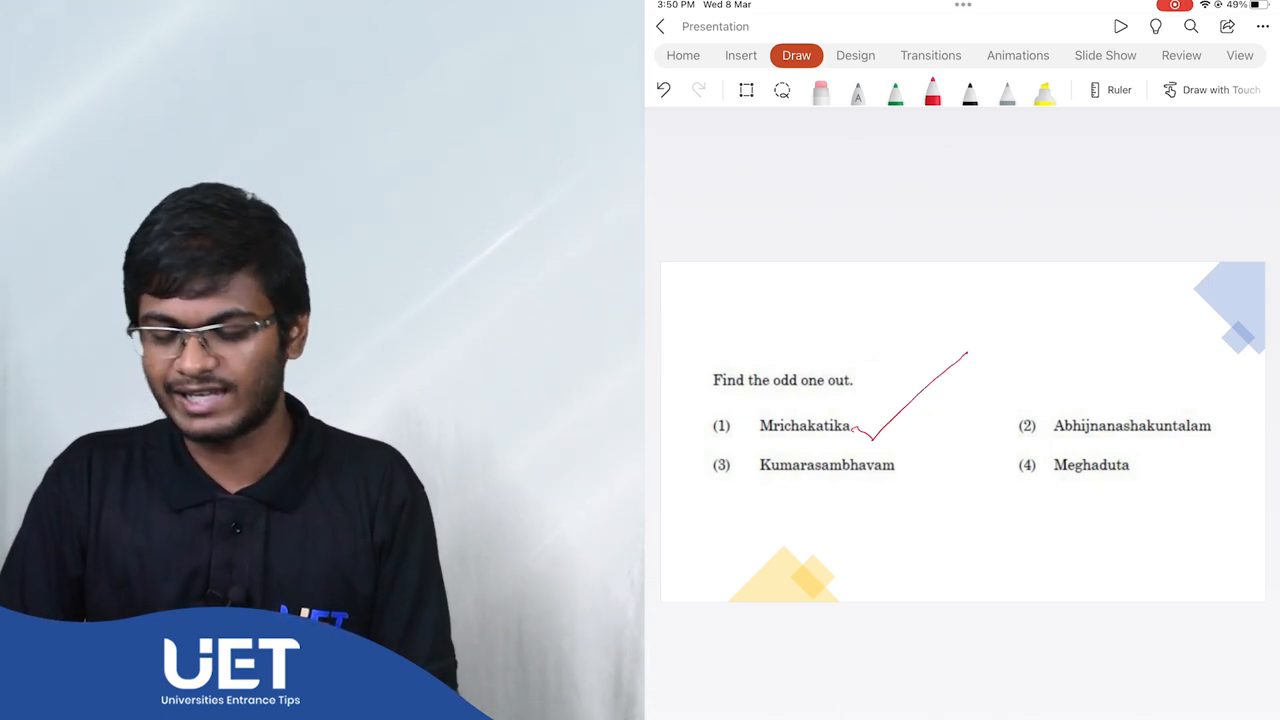
Step: Advance from the odd-one-out slide to the Tempest quotation question
key("Page_Down")
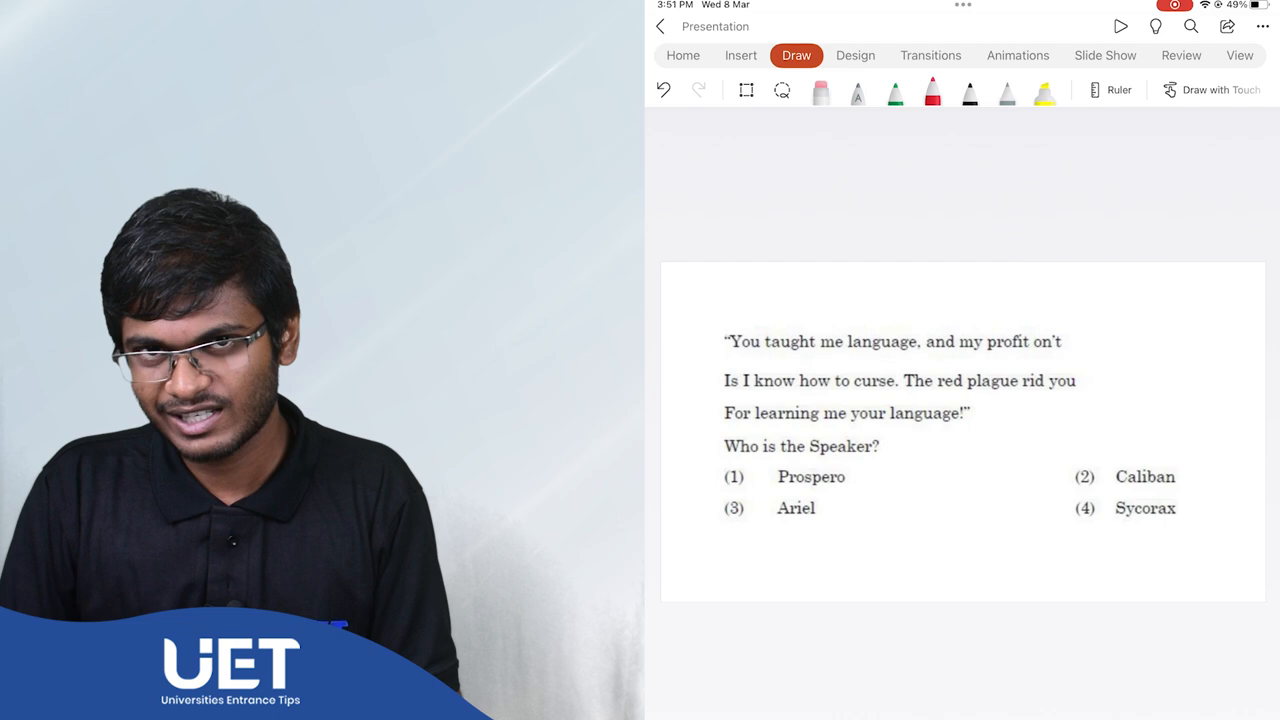
Step: Circle option (2) Caliban in red as the speaker, then advance
mouse_move(1150, 458)
left_mouse_down()
mouse_move(1110, 470)
mouse_move(1185, 492)
mouse_move(1140, 455)
left_mouse_up()
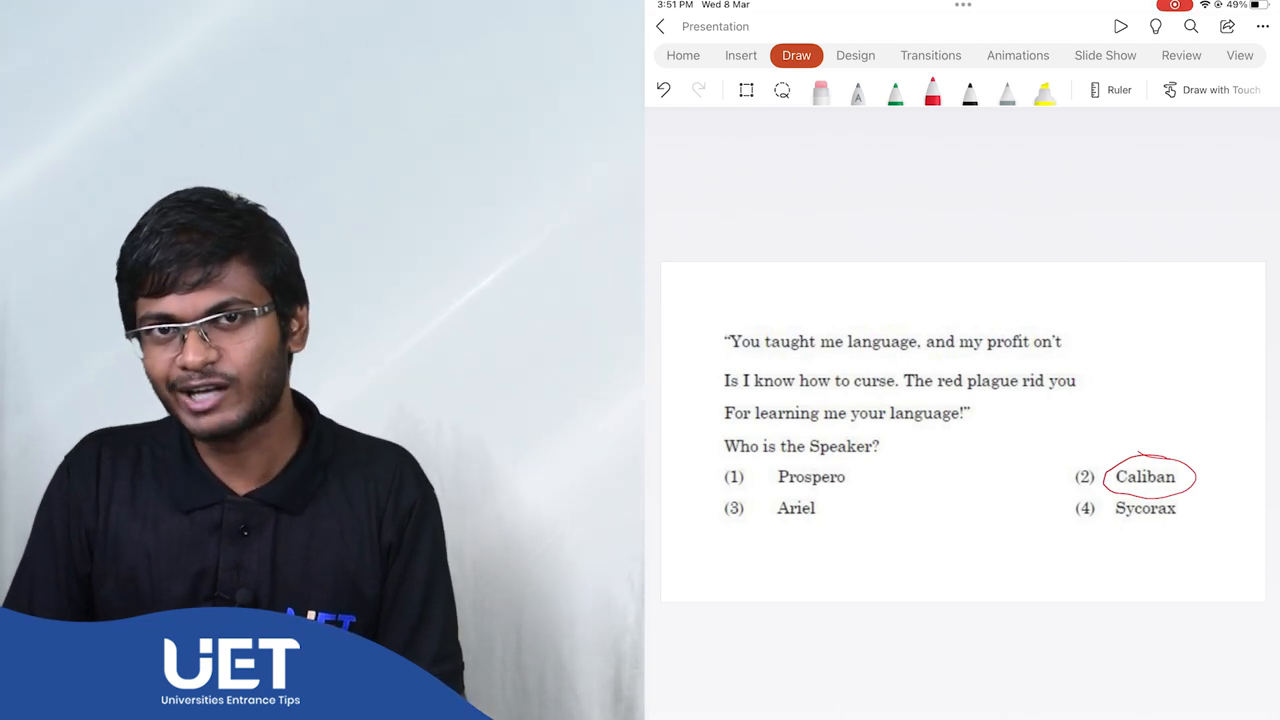
key("Page_Down")
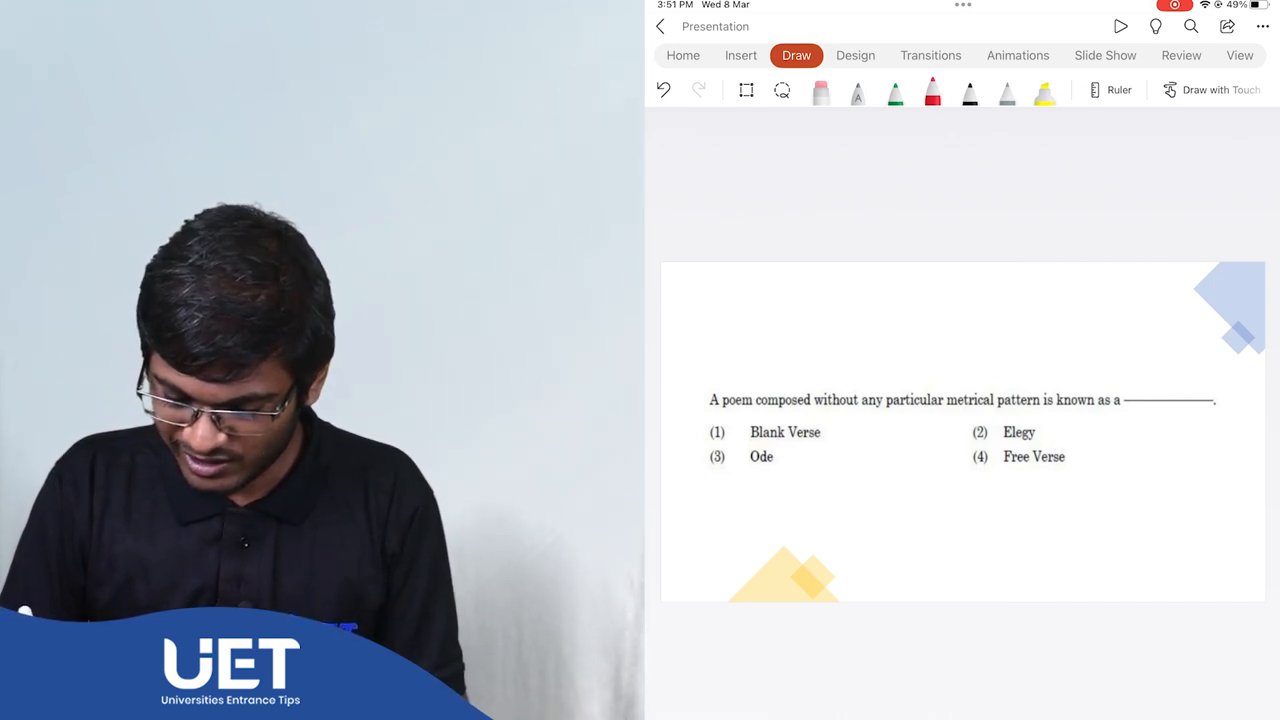
Step: Circle option (4) Free Verse in red, then move to the Dalit Literature slide
left_click_drag(1080, 462, 1075, 458)
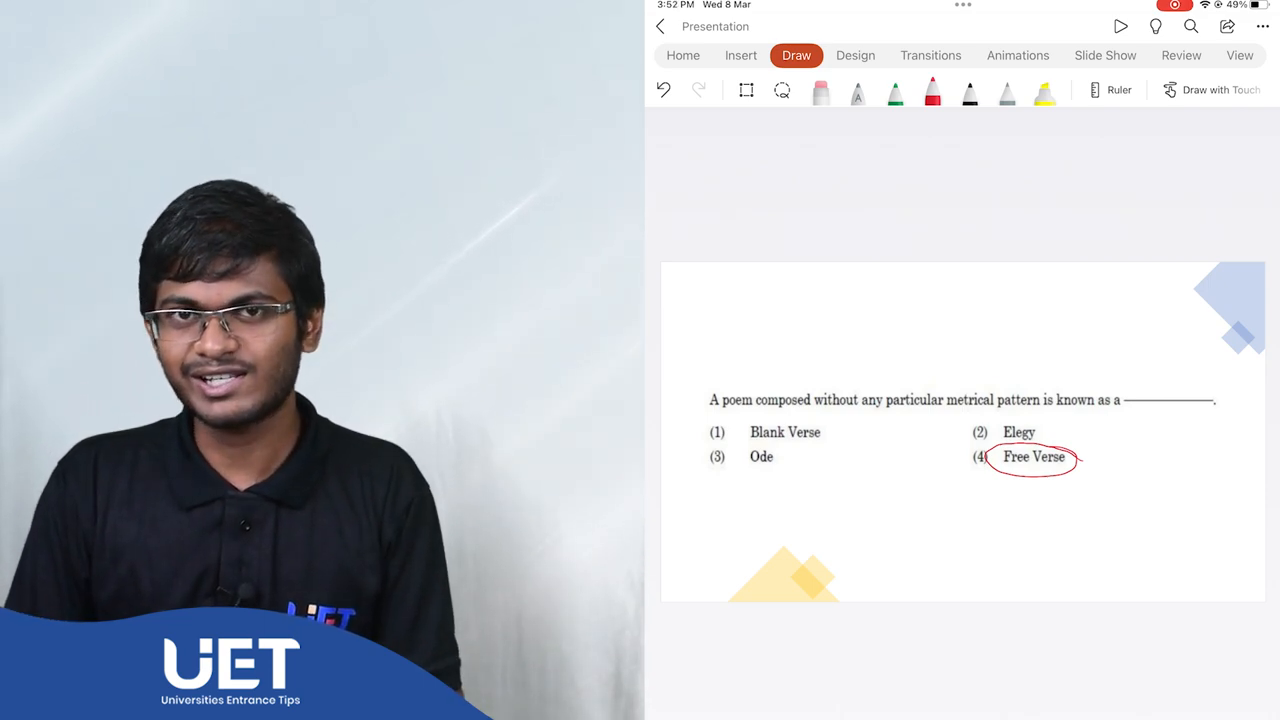
key("Right")
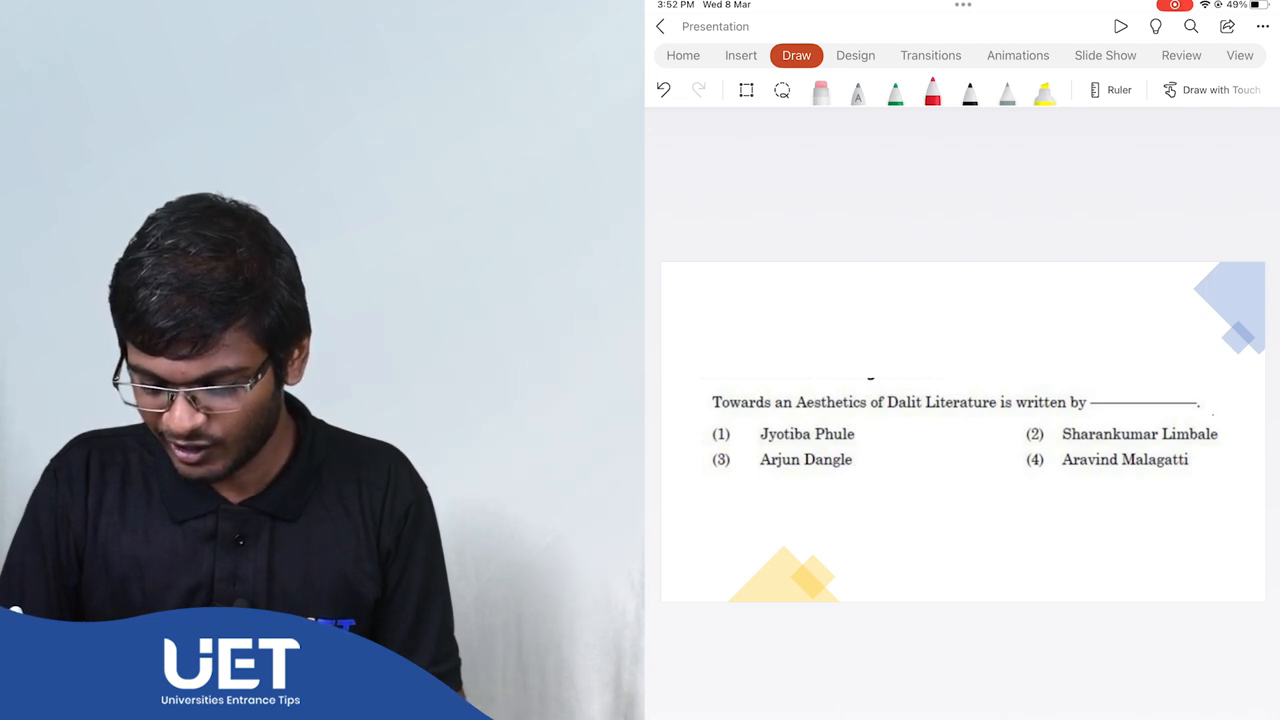
Step: Circle option (2) Sharankumar Limbale in red as the author
left_click_drag(1050, 443, 1168, 449)
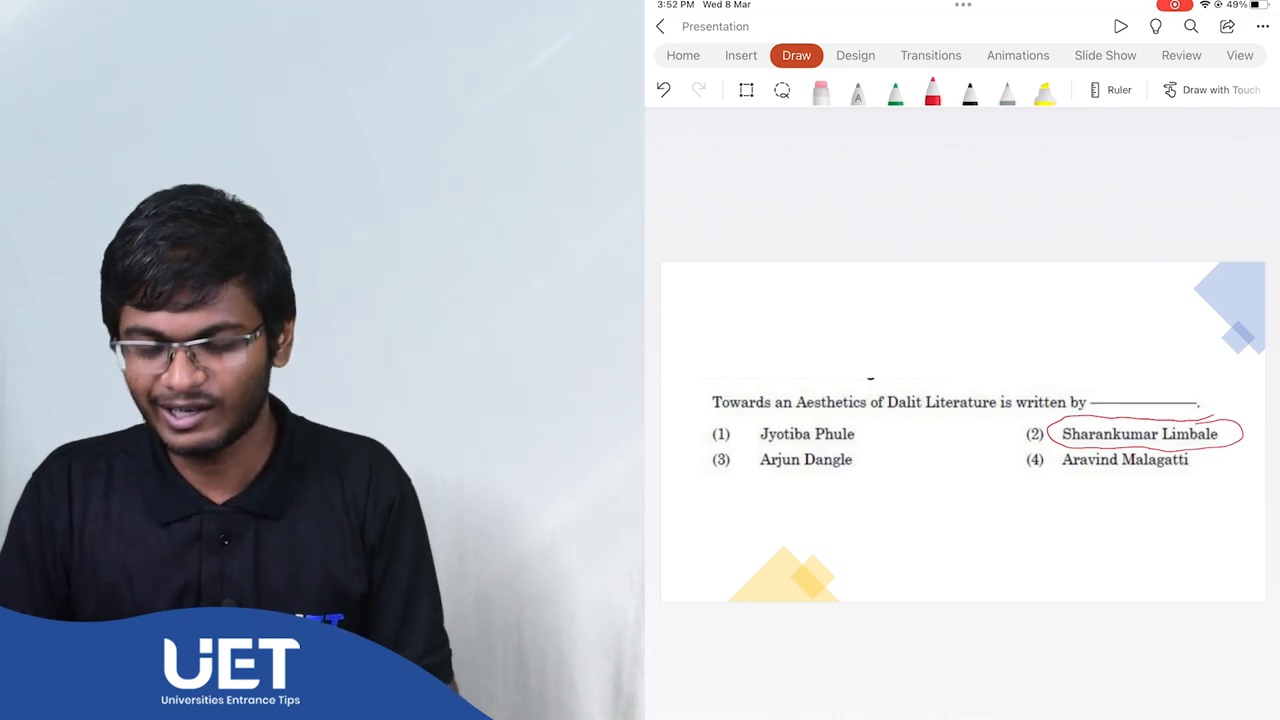
scroll(960, 430, "down", 3)
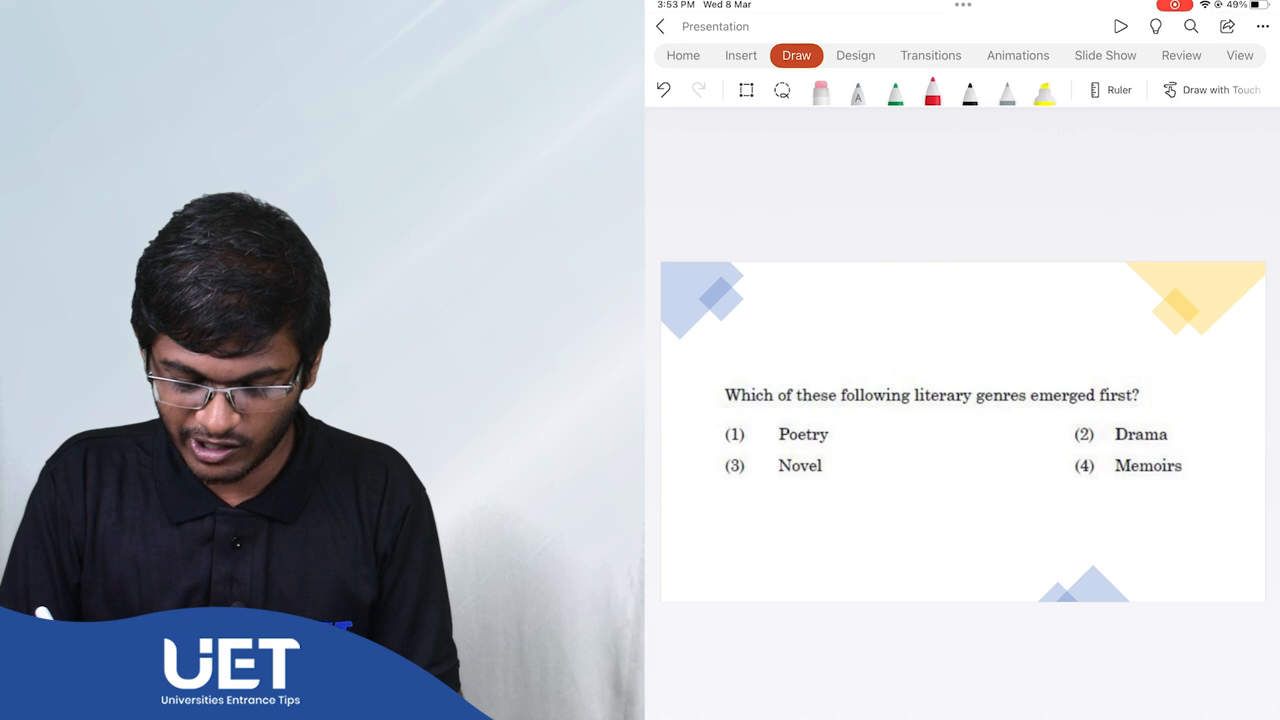
Step: Circle option (1) Poetry in red as the earliest literary genre
left_click_drag(805, 449, 812, 450)
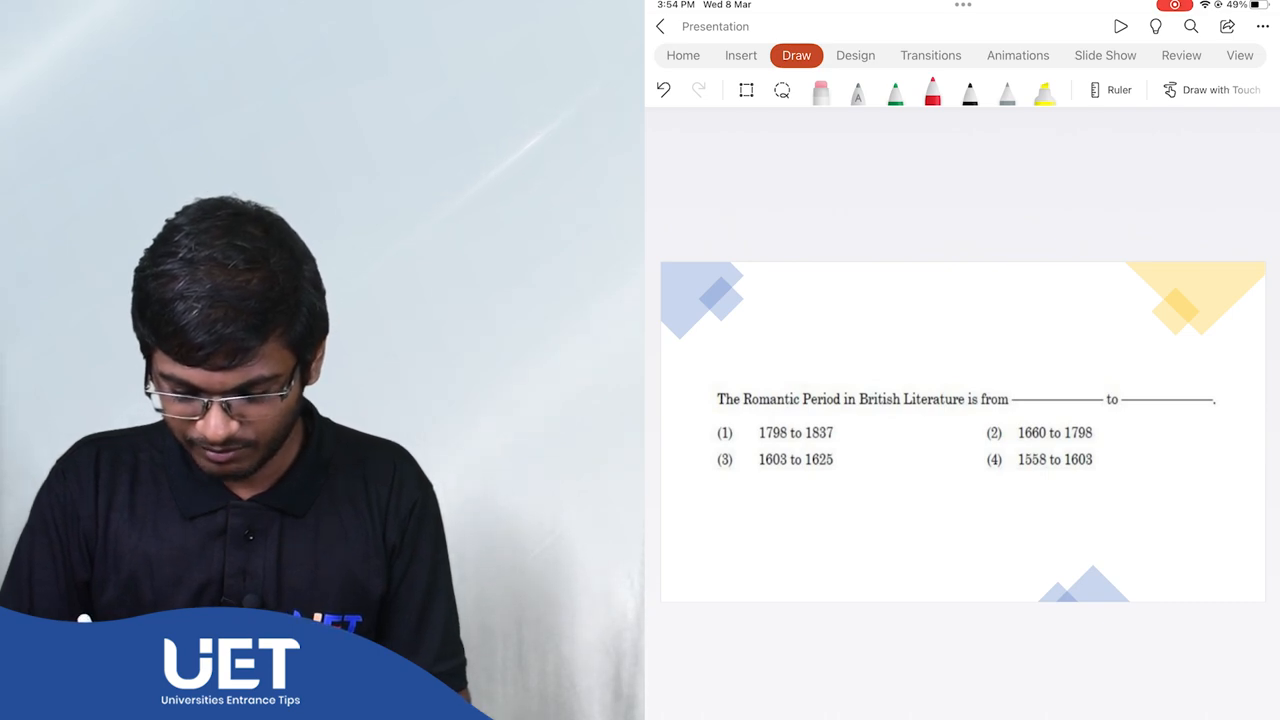
Step: Tick option (1) 1798 to 1837 in red as the Romantic Period dates
left_click_drag(838, 432, 900, 408)
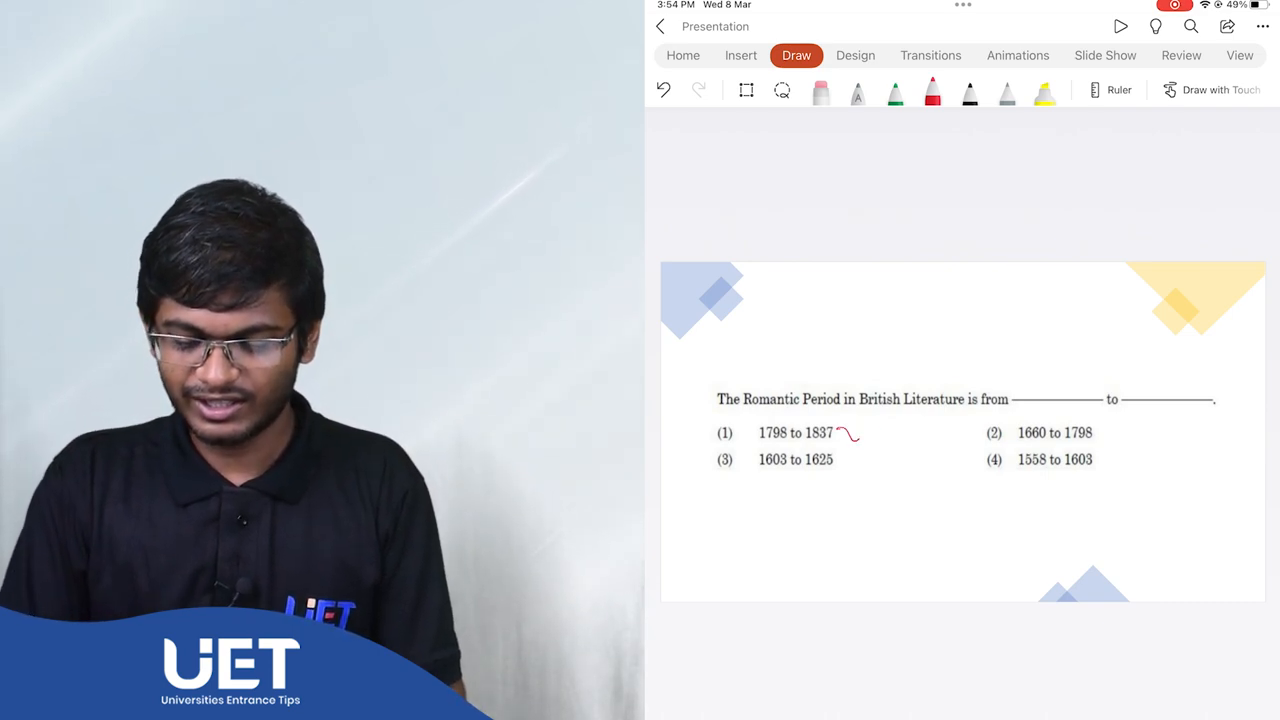